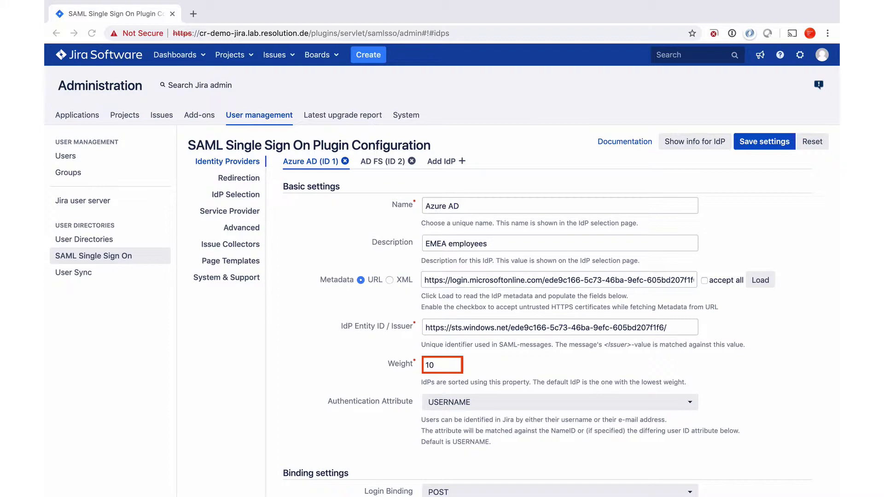
Step: Look over the AD FS (ID 2) identity provider's settings, then show the Redirection page
left_click(385, 161)
left_click(385, 161)
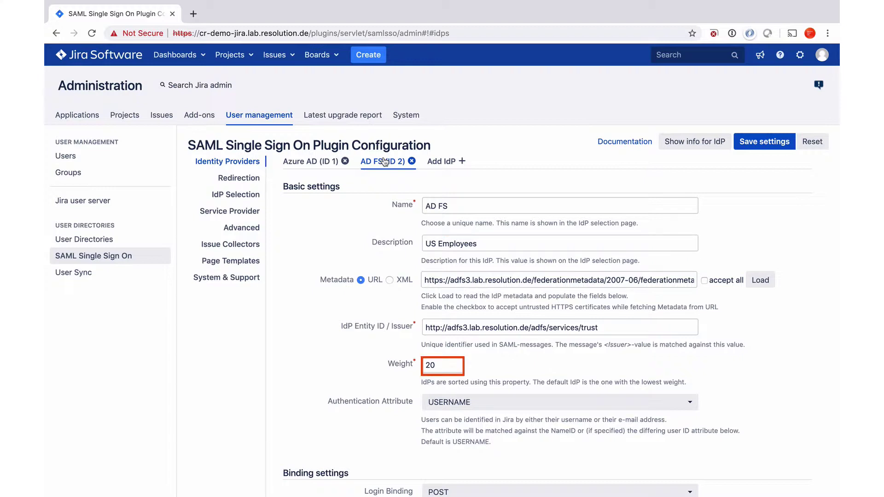
left_click(248, 180)
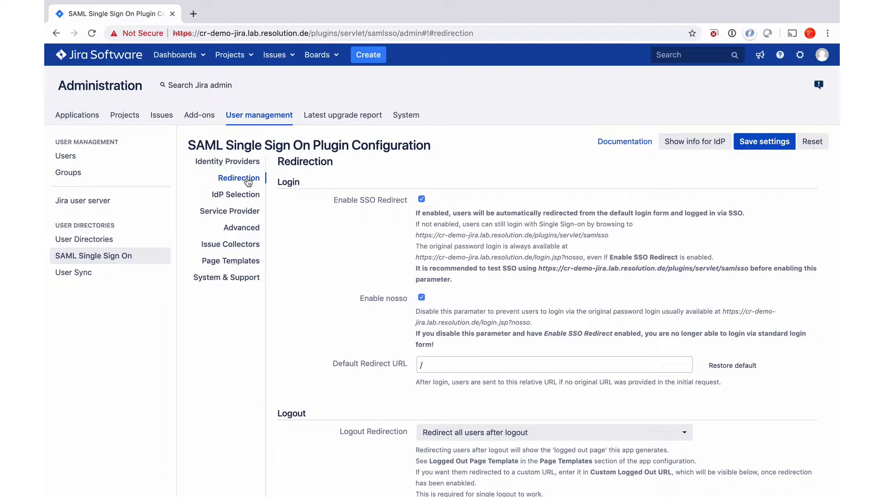
Step: Under IdP Selection, choose IdP Selection Page as the selection method and save
left_click(245, 196)
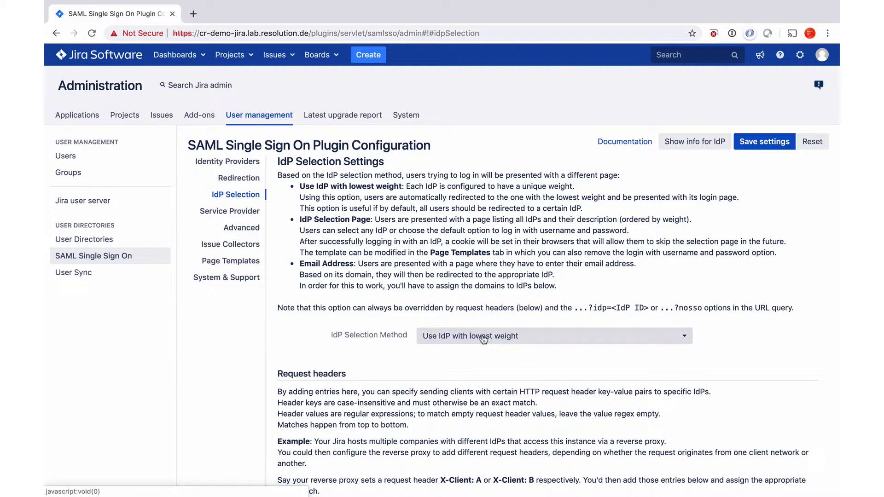
left_click(483, 340)
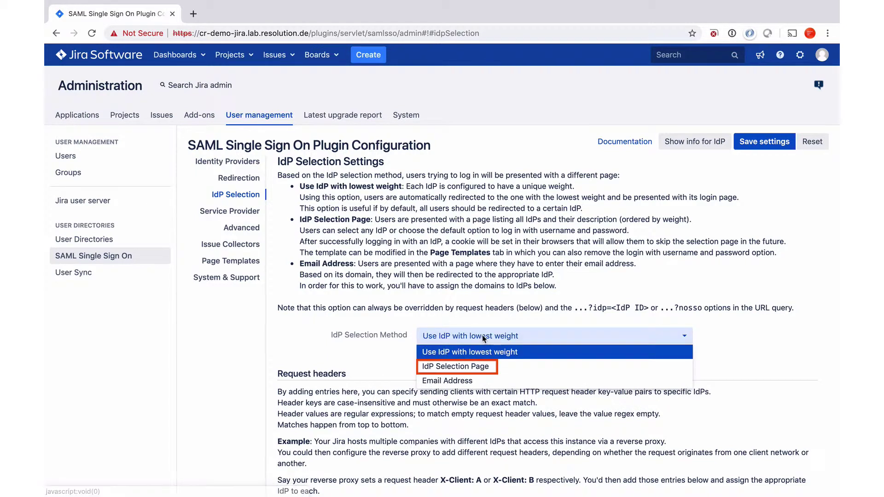
left_click(479, 367)
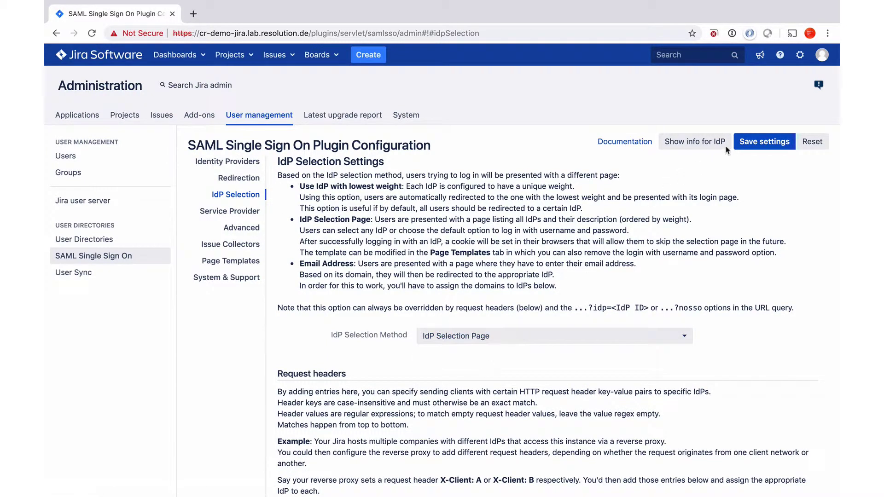
left_click(746, 144)
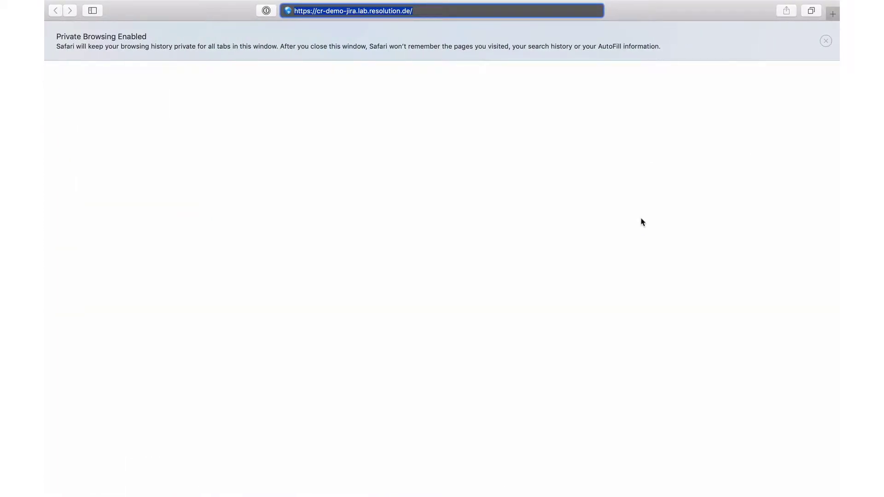
left_click(480, 10)
key("Return")
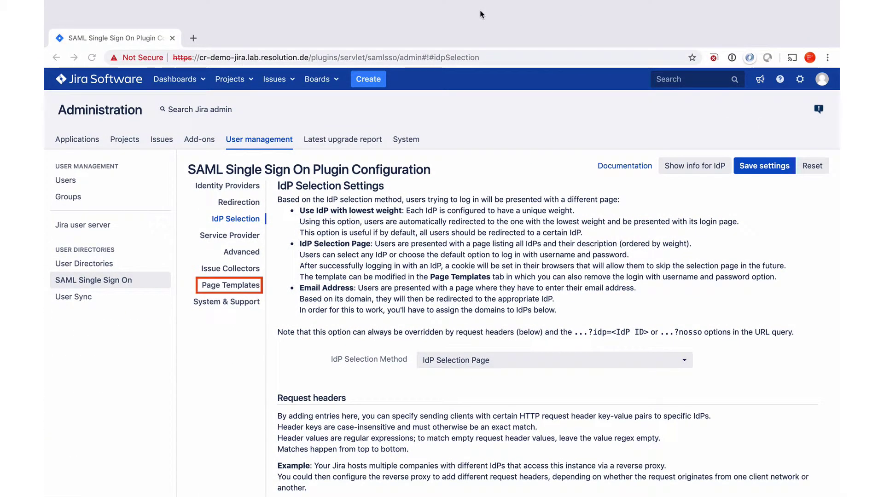
Step: Scroll through the IdP Selection Page Template code in Page Templates
left_click(218, 288)
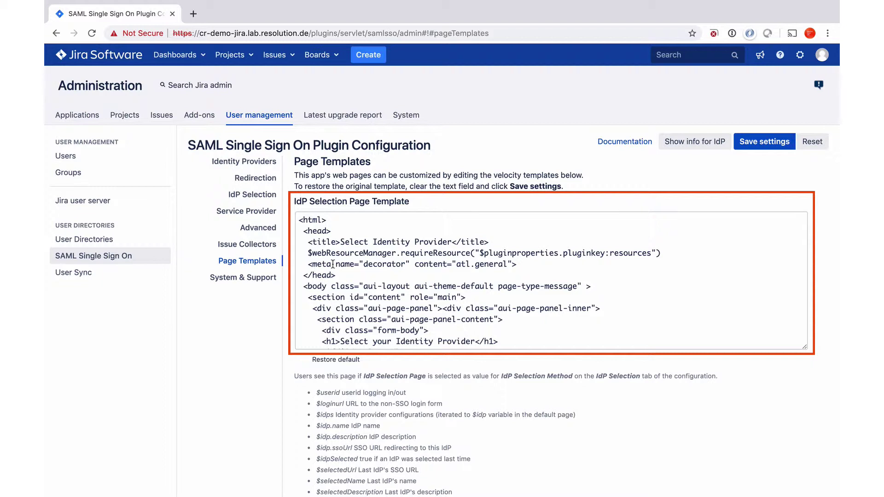
scroll(354, 263, "down", 3)
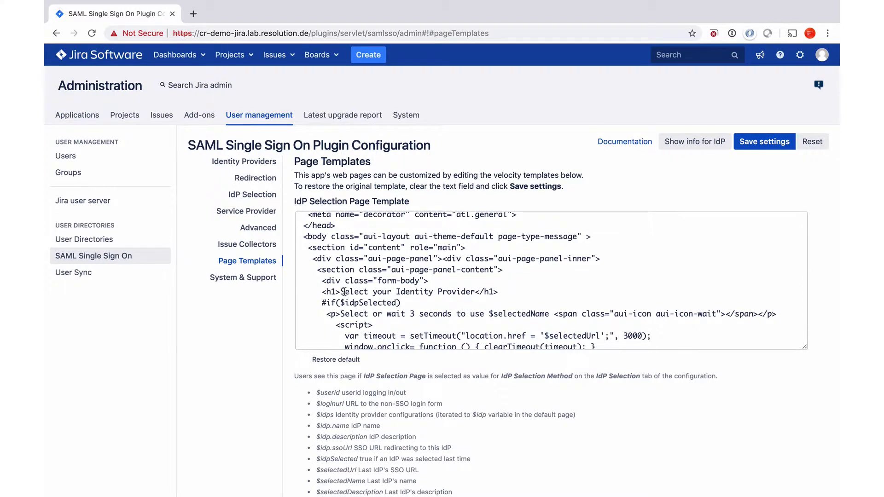
scroll(344, 291, "down", 3)
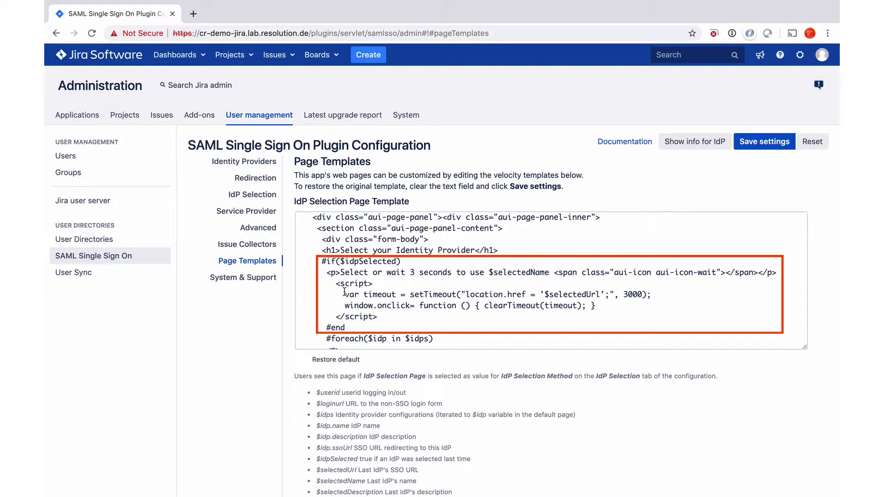
scroll(345, 292, "down", 5)
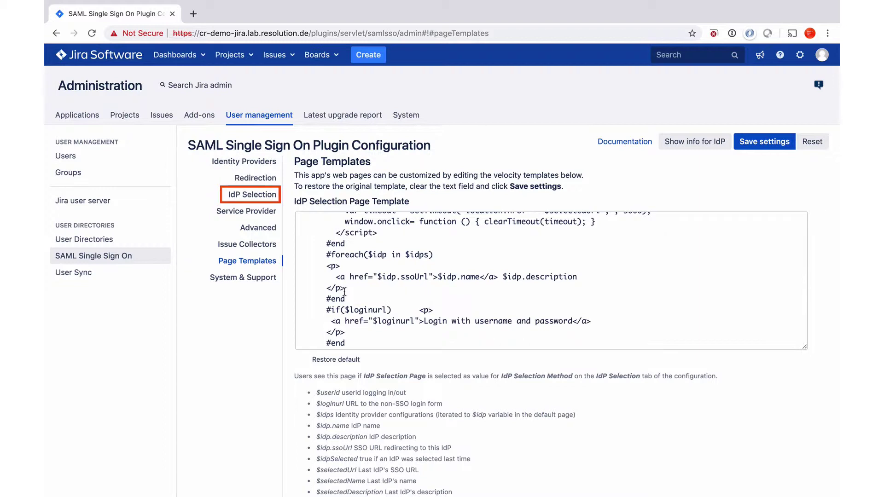
Step: Change the IdP Selection Method to Email Address
left_click(253, 194)
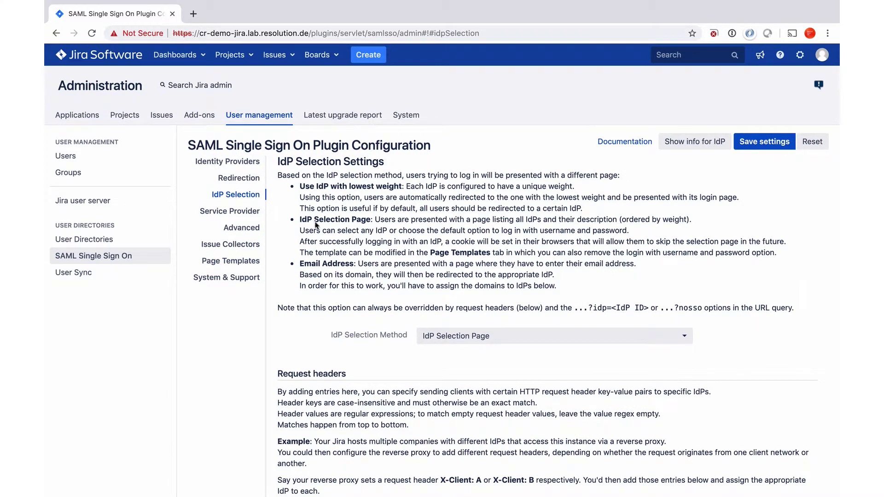
left_click(487, 343)
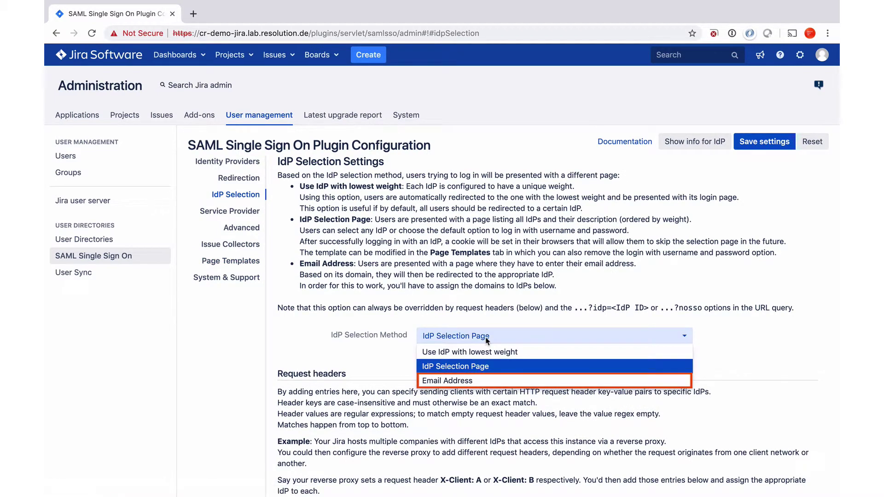
left_click(474, 380)
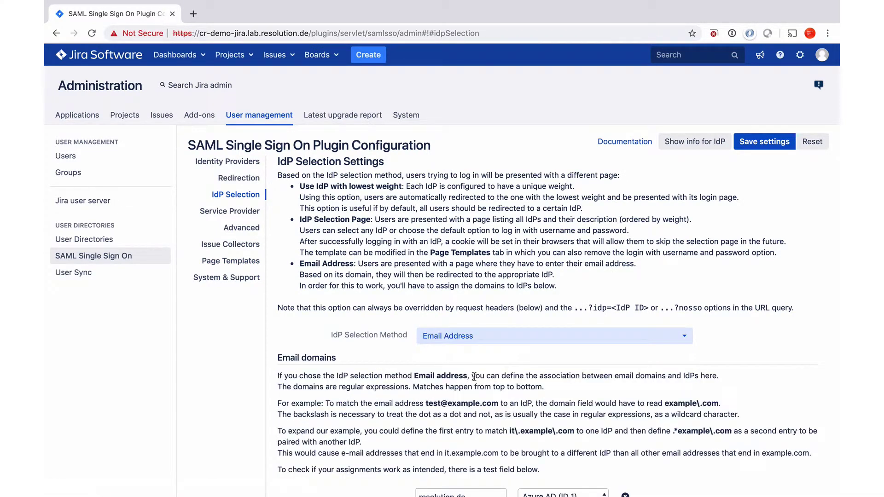
Step: Map the third email-domain entry to AD FS (ID 2) instead of No SSO
scroll(474, 380, "down", 3)
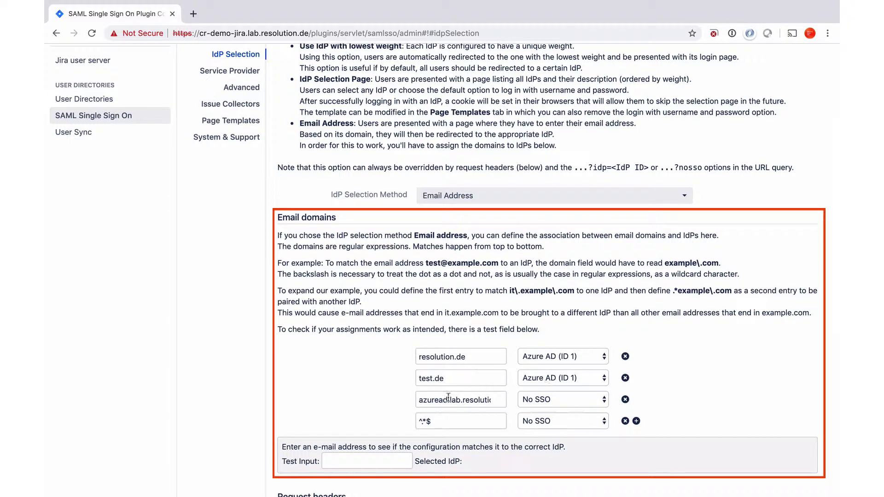
left_click(544, 400)
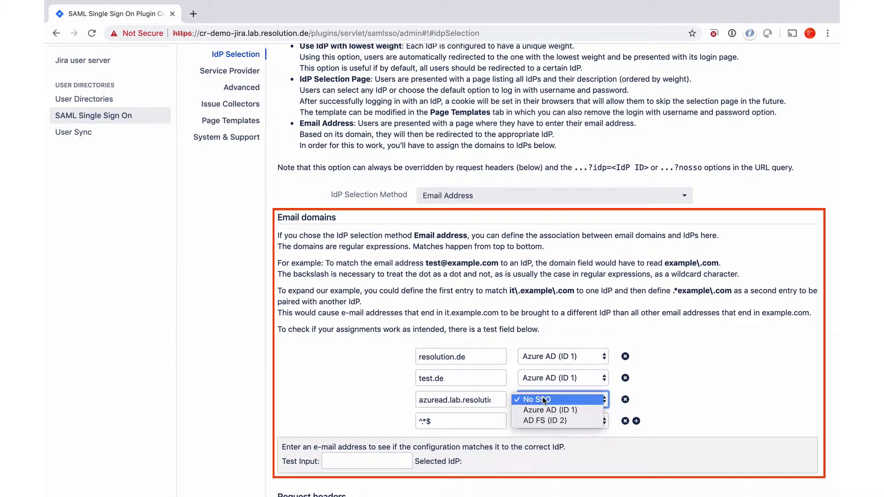
left_click(544, 421)
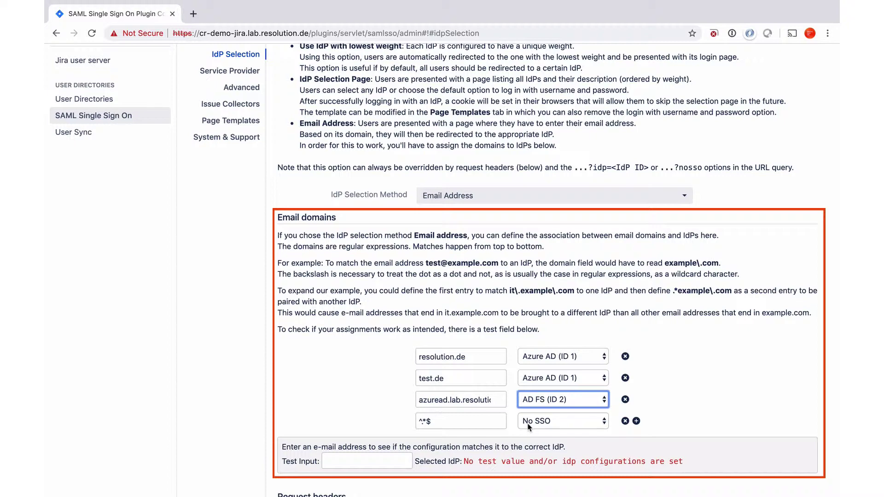
scroll(598, 276, "up", 3)
Step: Save the Email Address selection settings and reload the Jira login page in Safari
left_click(746, 121)
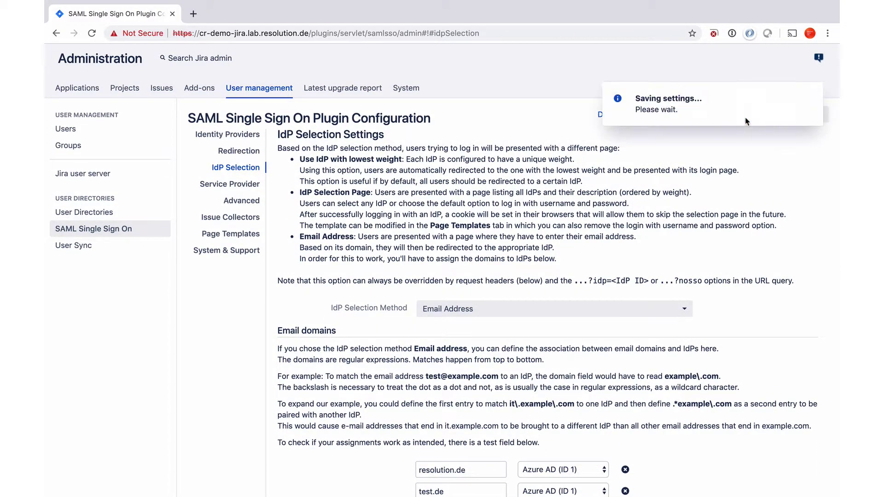
key("ctrl+Right")
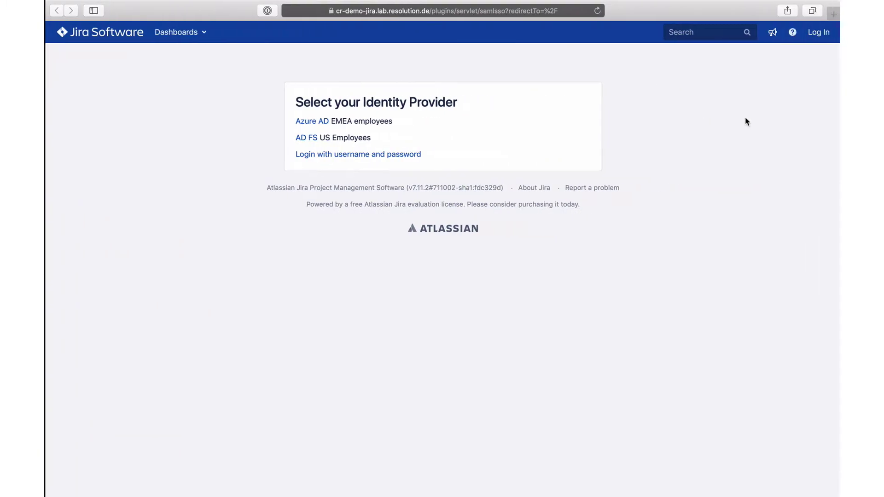
left_click(524, 11)
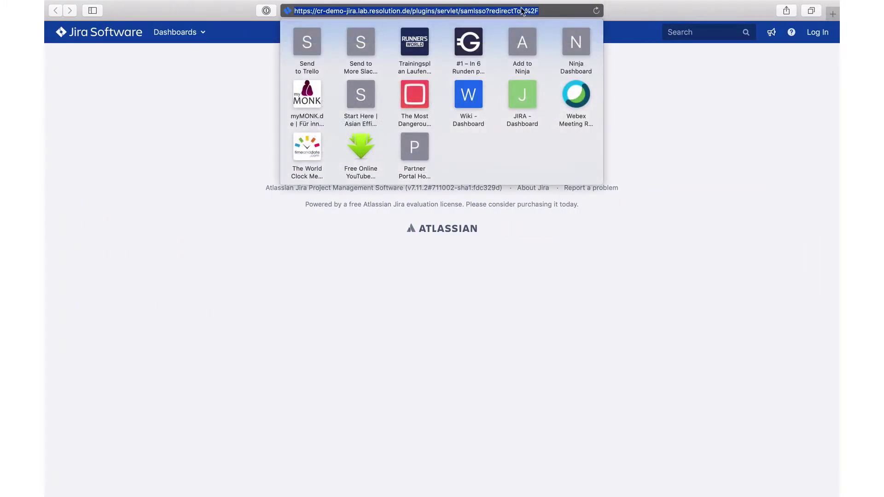
key("Return")
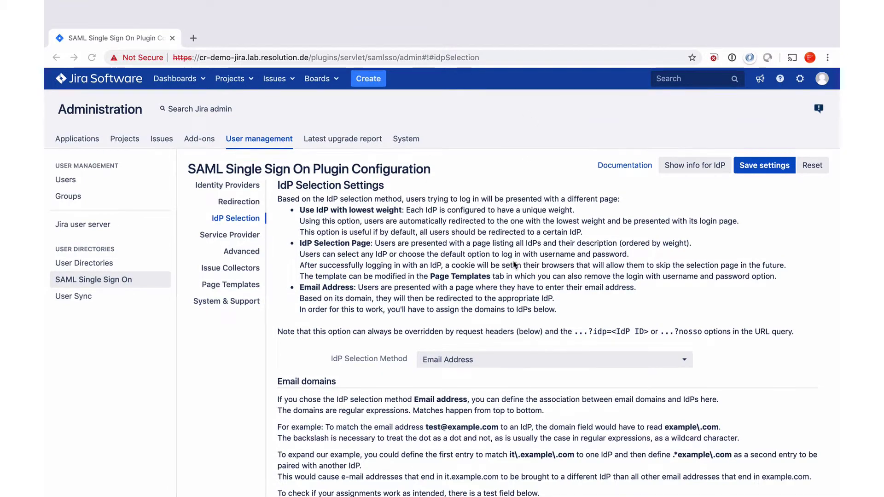
Step: Switch the IdP Selection Method back to IdP Selection Page, save, and scroll to Request headers
scroll(514, 265, "down", 4)
scroll(515, 266, "down", 1)
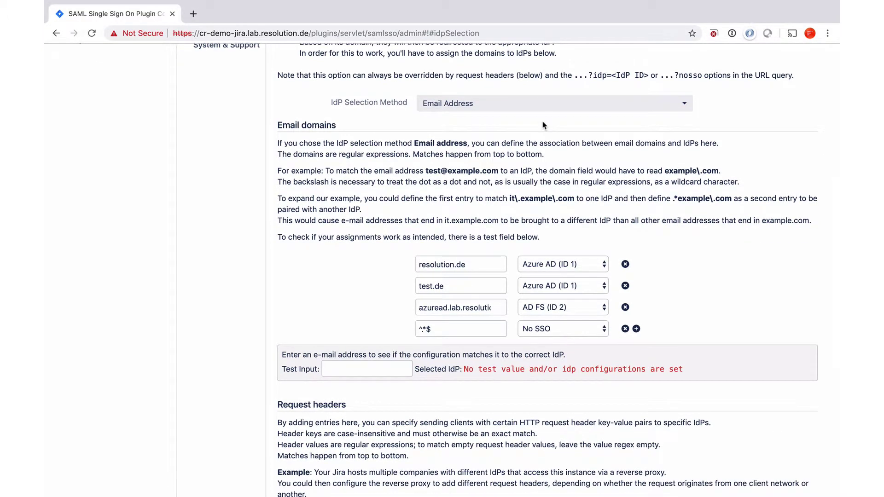
left_click(543, 105)
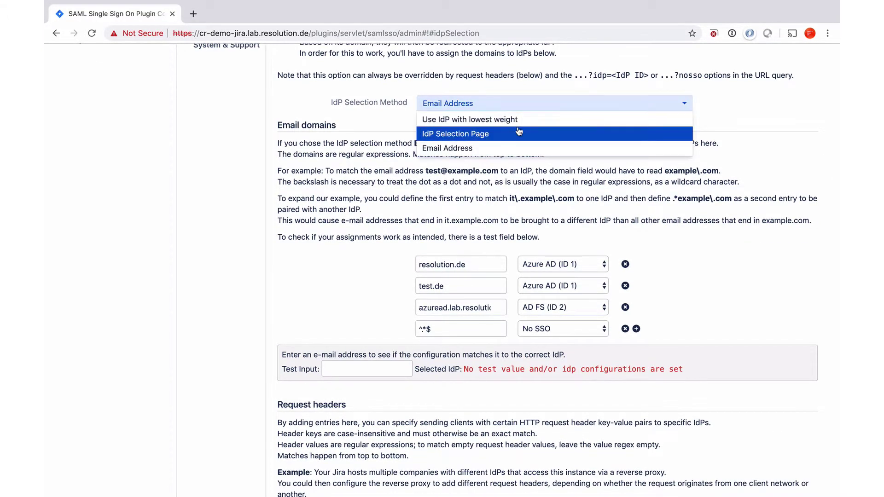
left_click(516, 132)
scroll(517, 133, "up", 5)
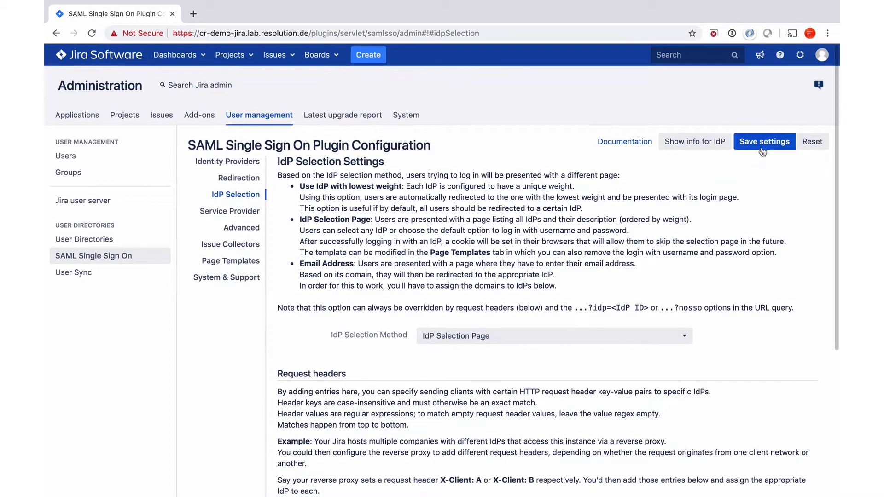
left_click(762, 144)
scroll(596, 278, "down", 5)
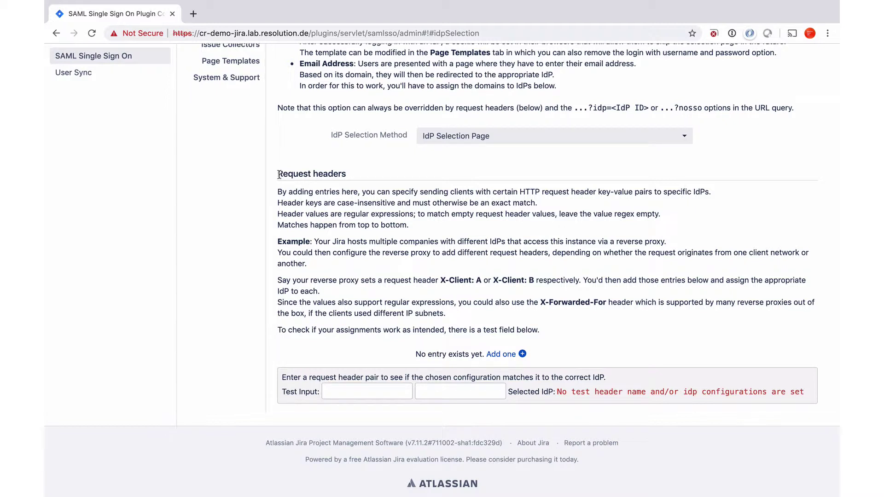
Step: Add a request-header rule with header X-Forwarded-For and value test.de
left_click(492, 354)
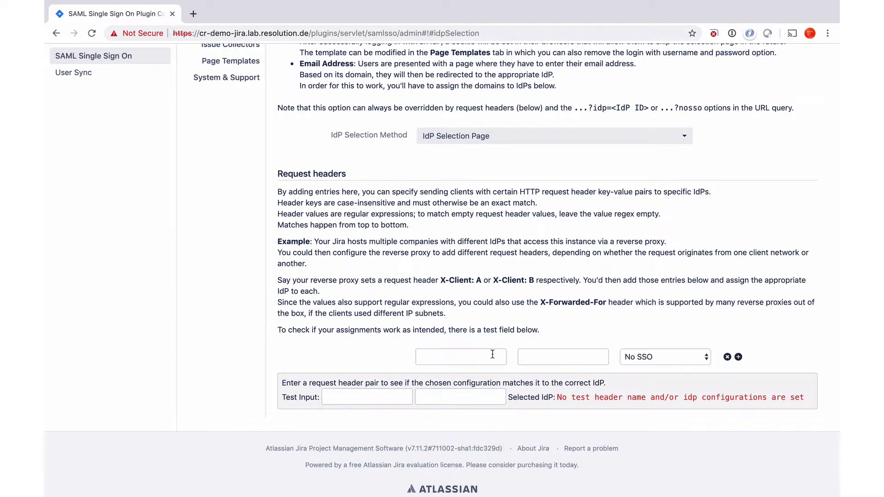
left_click(492, 354)
type("X-.")
type("Forww")
type("arde")
key("BackSpace")
key("BackSpace")
key("BackSpace")
key("BackSpace")
key("BackSpace")
type("arded-For")
key("Tab")
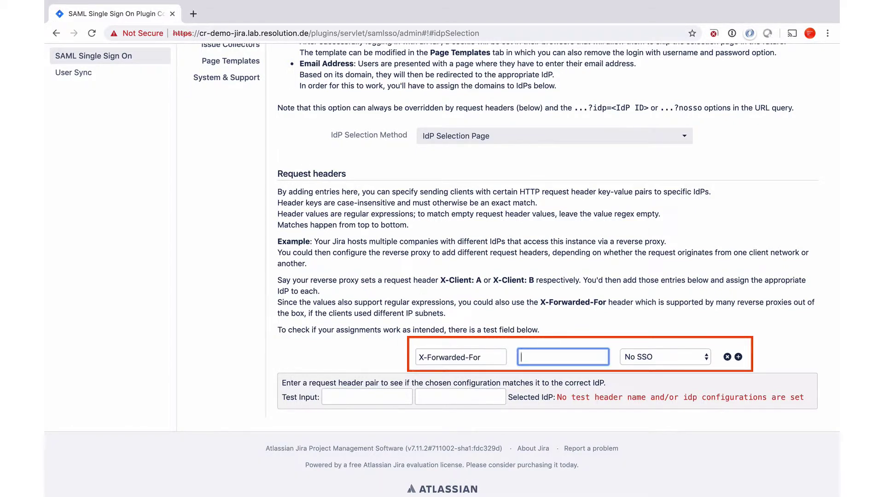
type("test.de")
Step: Leave the rule's IdP at No SSO and select the test.de value
left_click(643, 361)
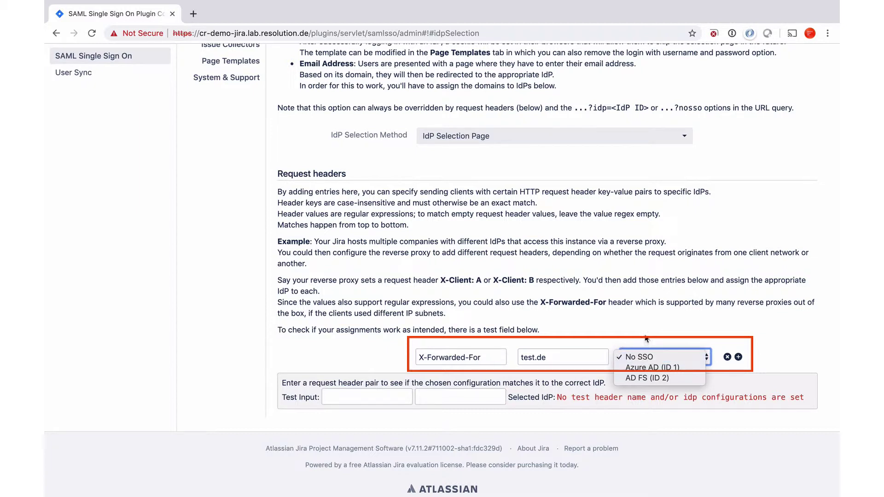
left_click(599, 359)
double_click(558, 361)
triple_click(557, 360)
Step: Delete test.de from the X-Forwarded-For rule's value field
key("BackSpace")
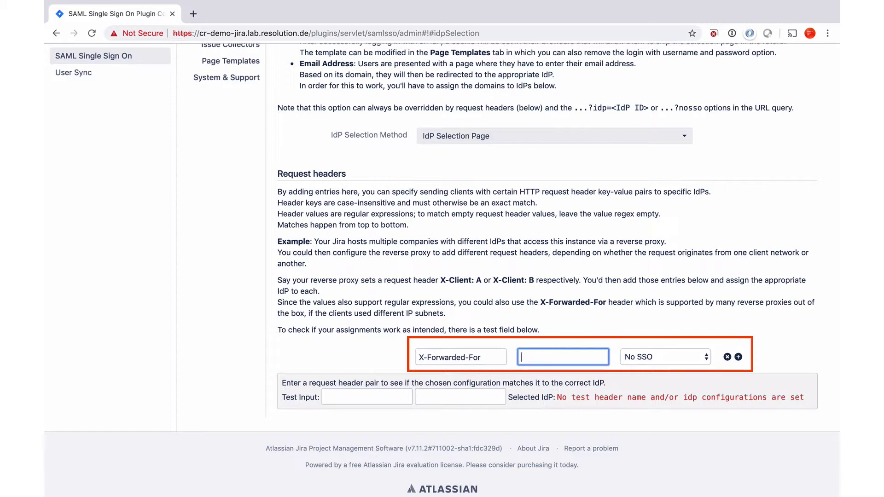